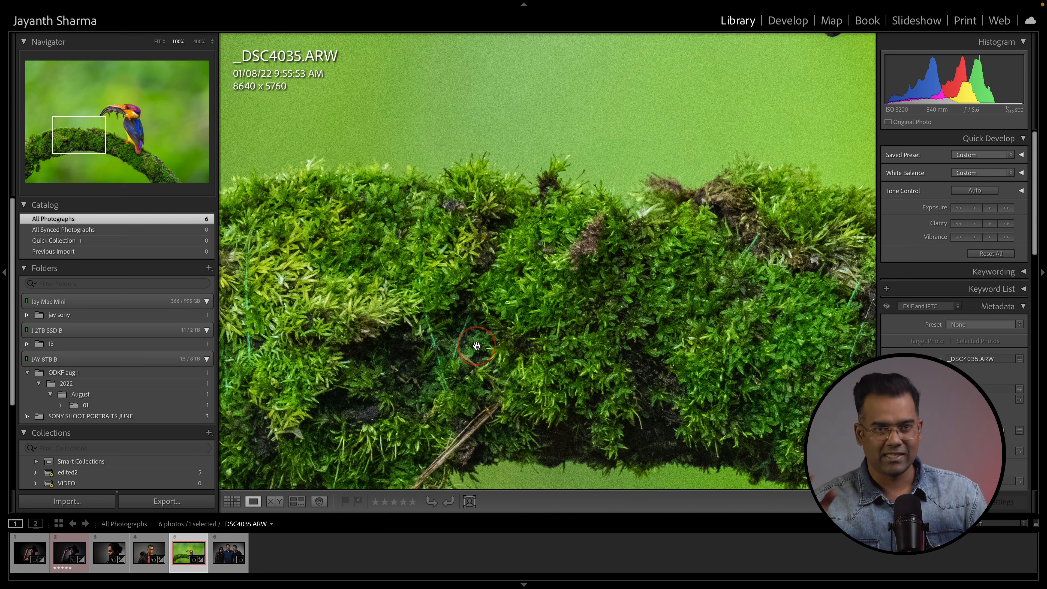
# - Open the kingfisher photo in the Develop module and inspect the moss-covered branch at 100% magnification
pyautogui.press('d')
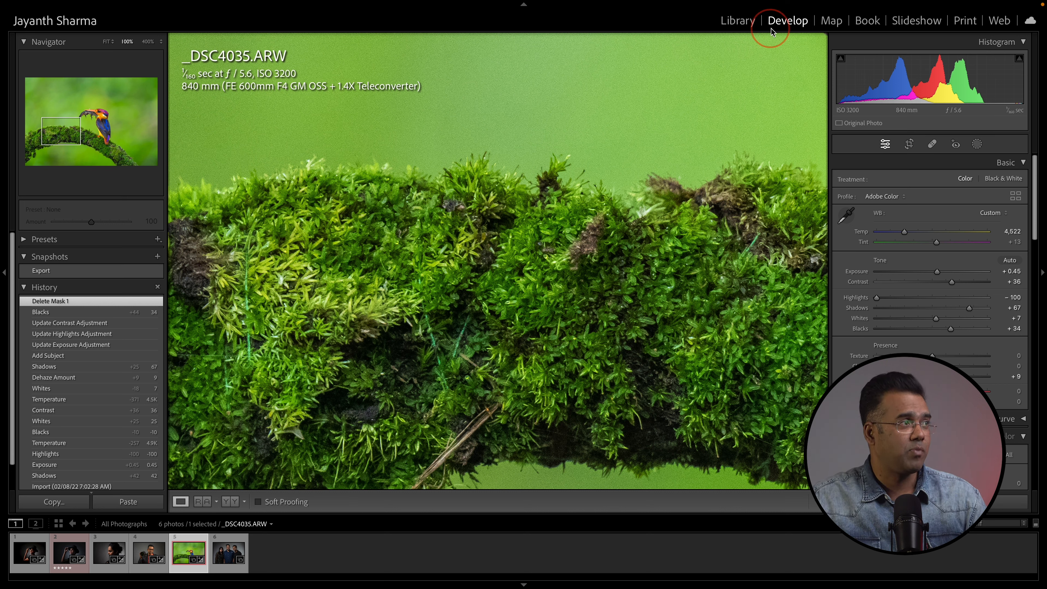
pyautogui.moveTo(549, 300); pyautogui.dragTo(696, 138)
pyautogui.click(696, 137)
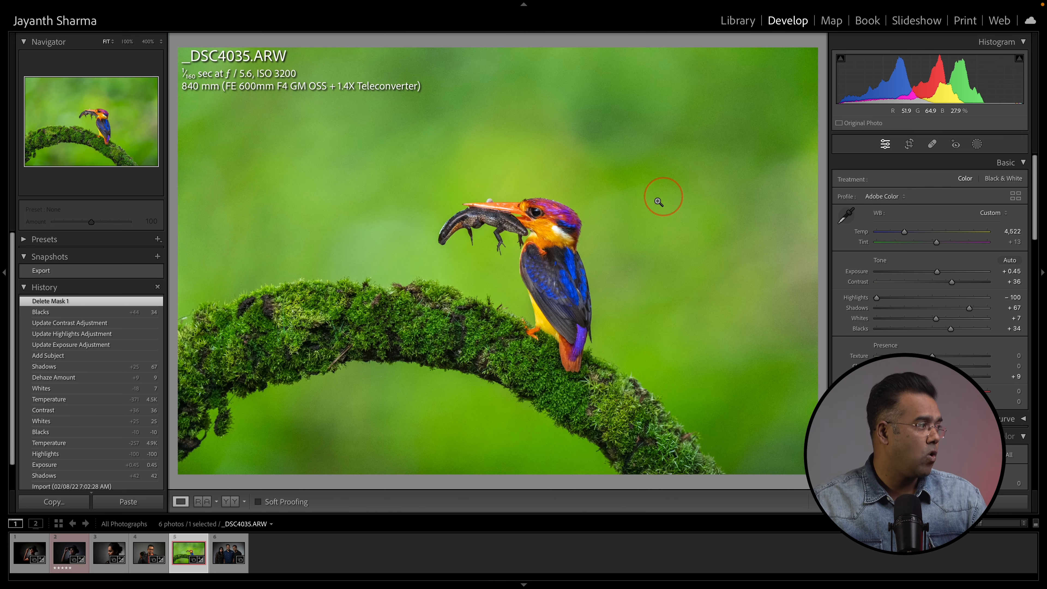
pyautogui.click(334, 333)
pyautogui.moveTo(334, 335); pyautogui.dragTo(554, 291)
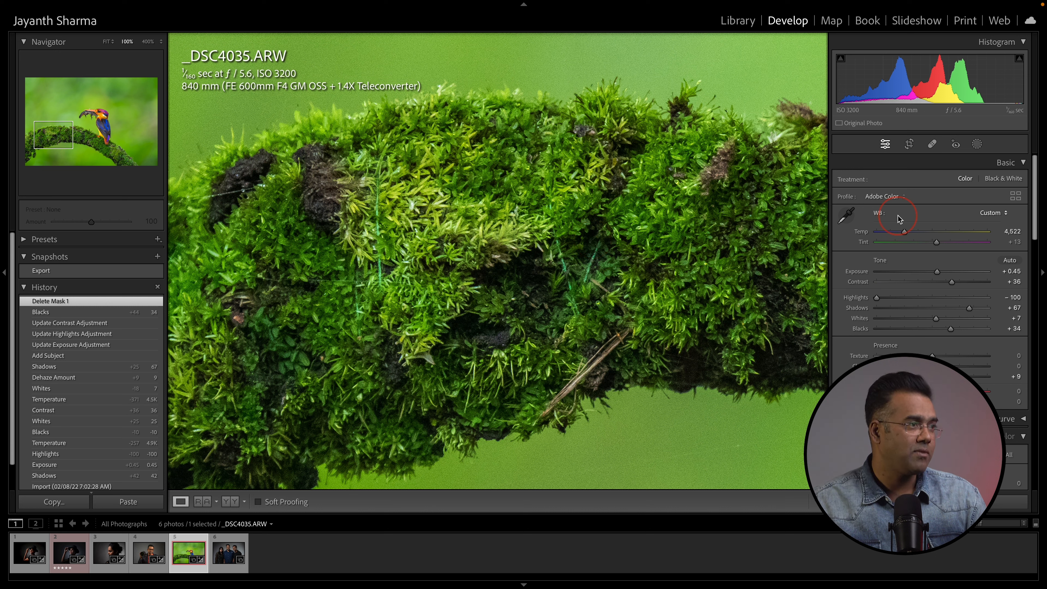
# - Activate the healing tool and, after trying the Heal and Clone modes, set it to content-aware removal
pyautogui.click(933, 146)
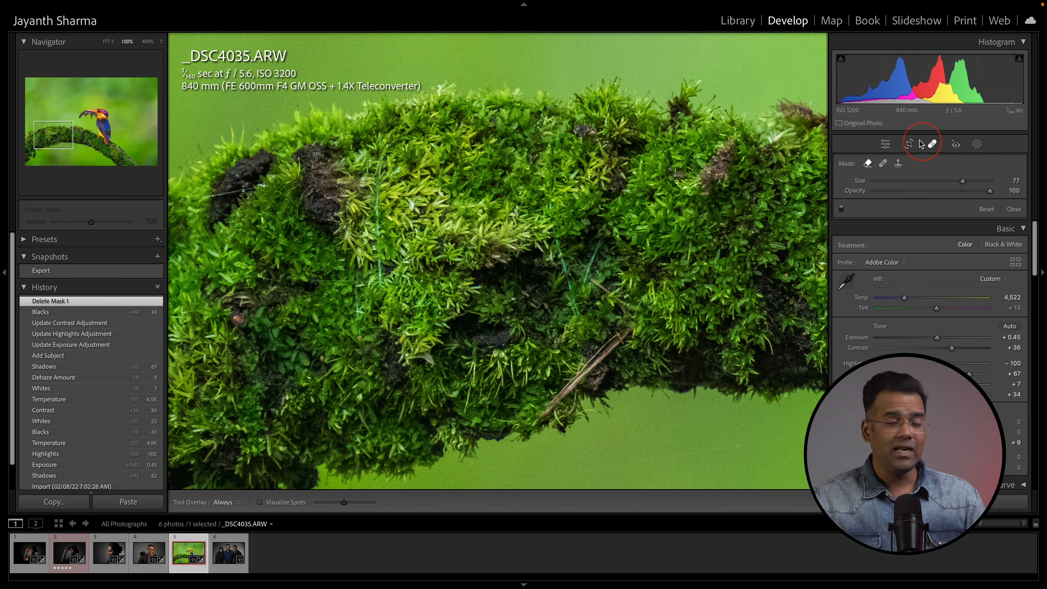
pyautogui.click(869, 166)
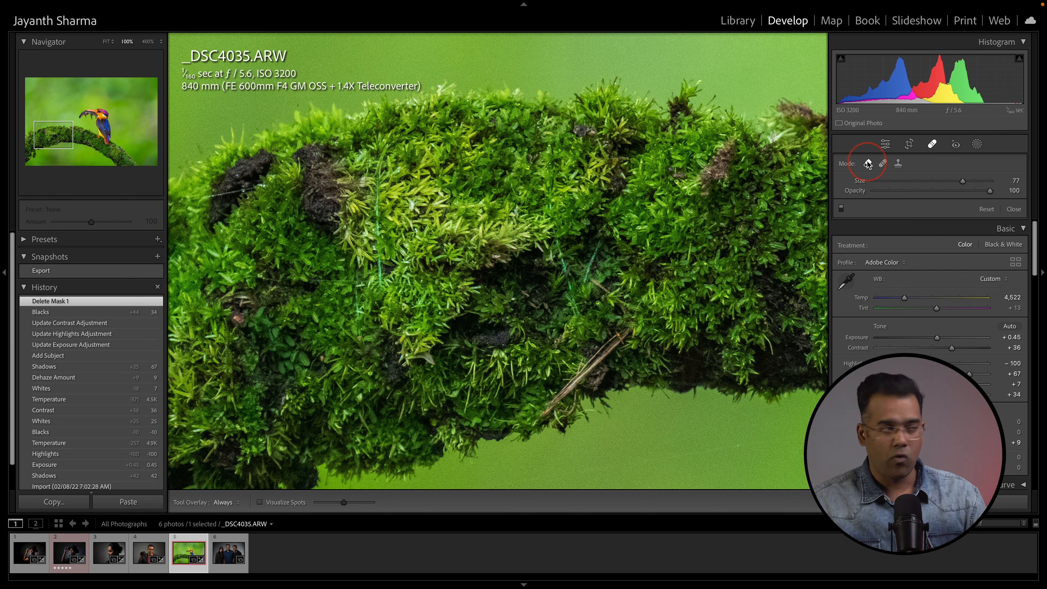
pyautogui.click(899, 165)
pyautogui.click(883, 165)
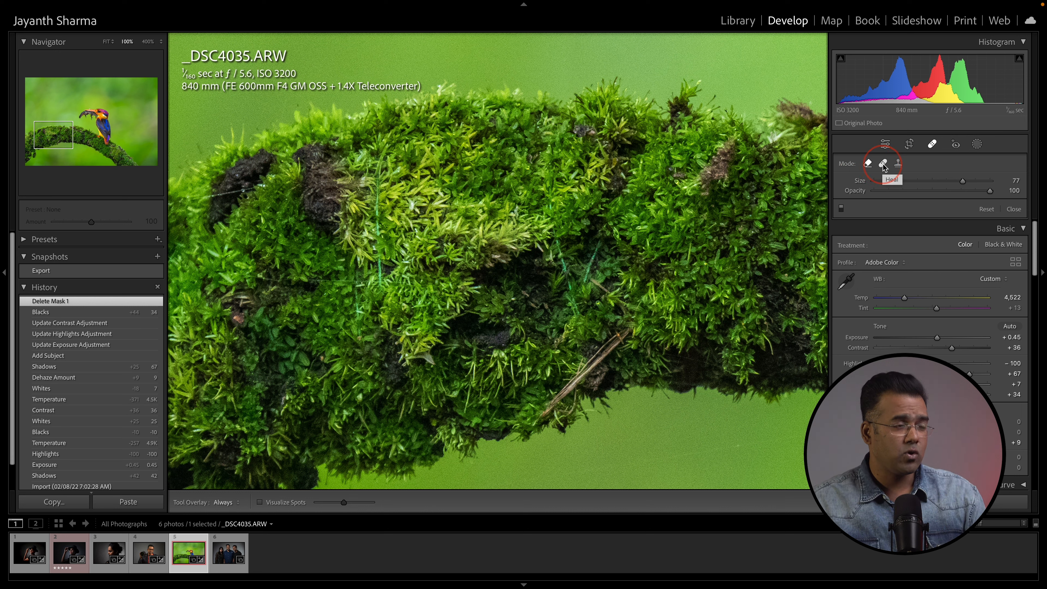
pyautogui.click(898, 165)
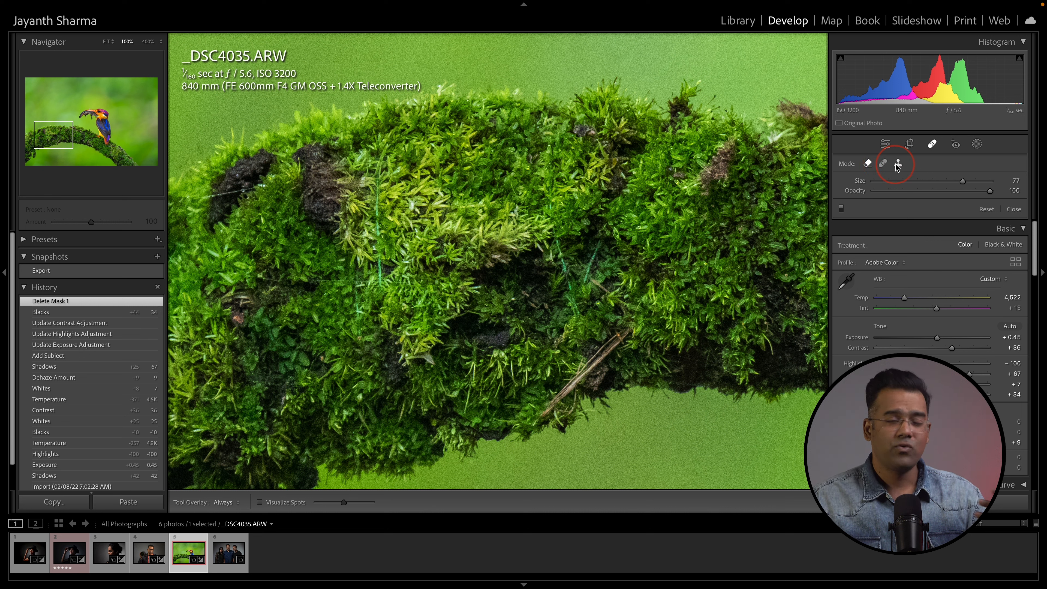
pyautogui.click(882, 165)
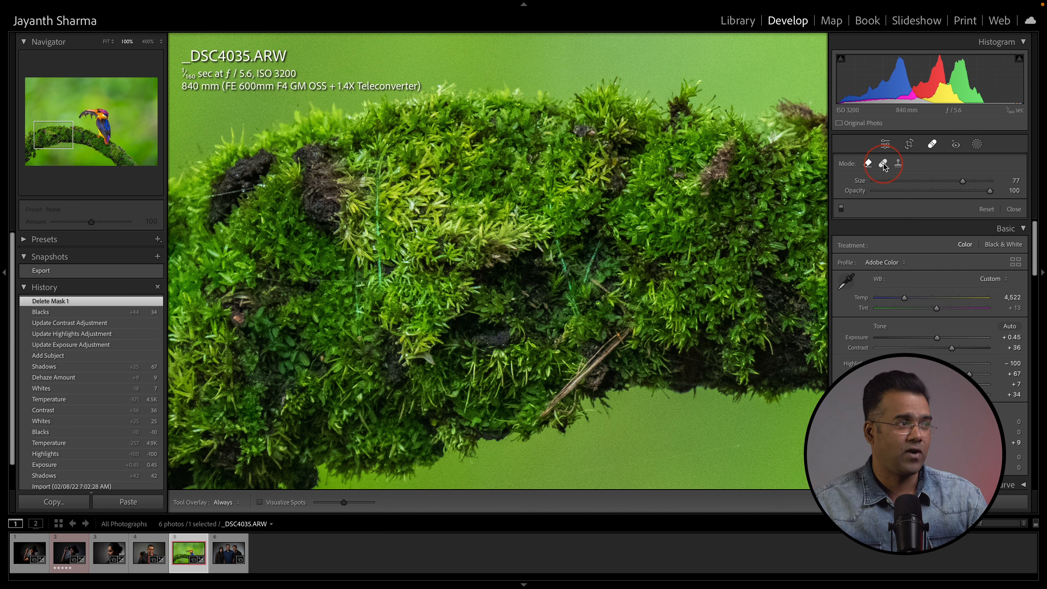
pyautogui.click(868, 165)
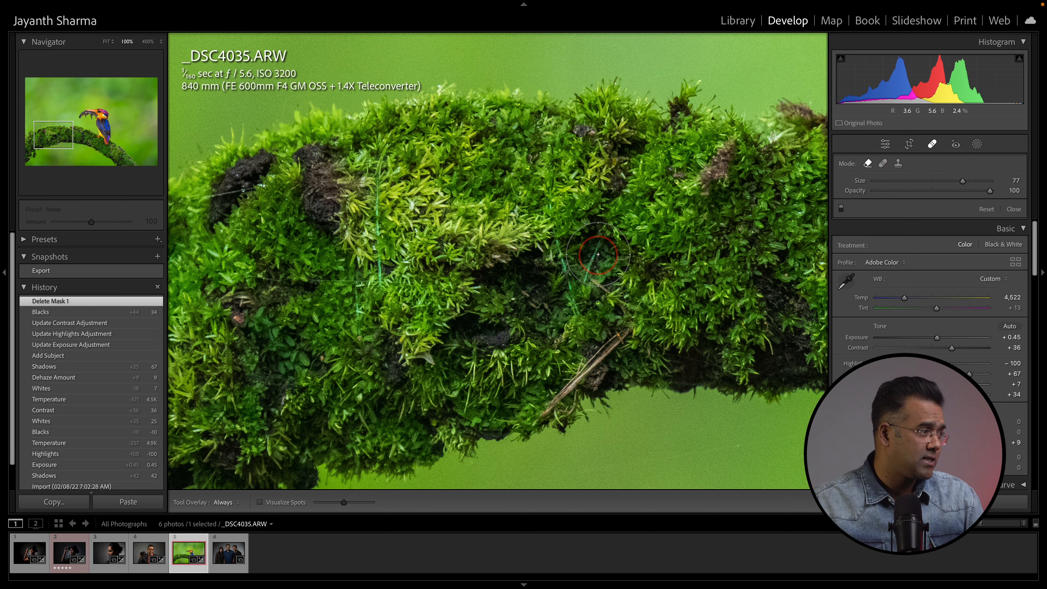
# - Remove the green threads beside the branch's dark hollow with a size 77 content-aware spot, reposition it and refresh the fill
pyautogui.click(590, 261)
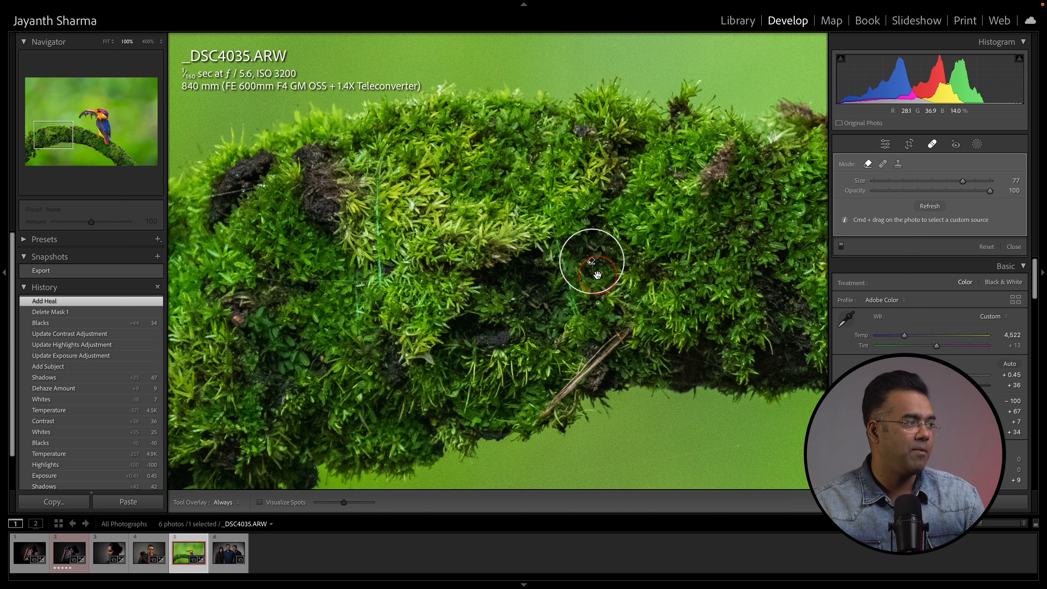
pyautogui.click(578, 269)
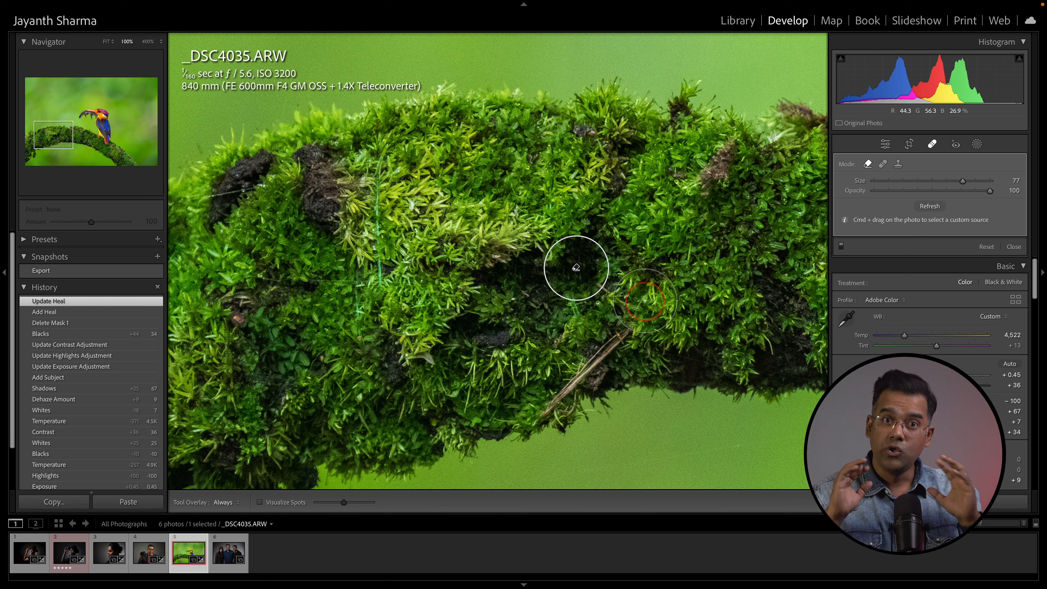
pyautogui.press('/')
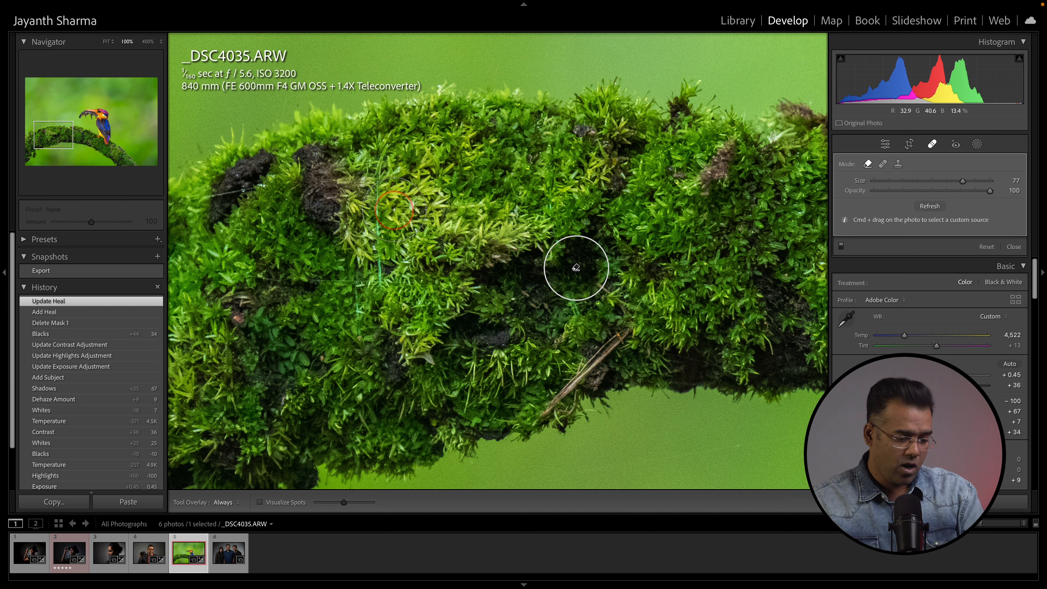
pyautogui.press('Escape')
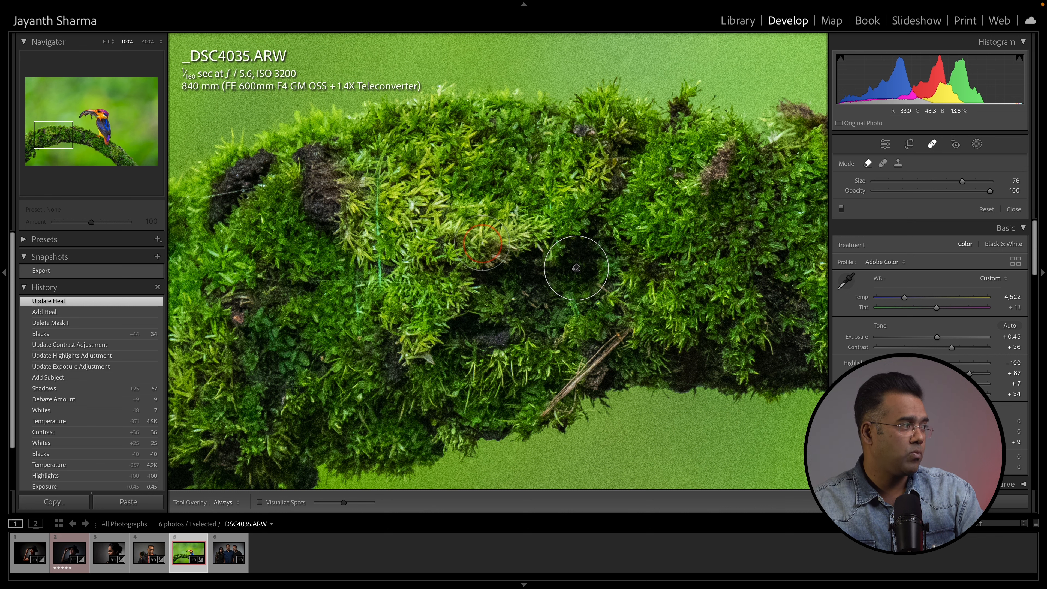
# - Remove the green thread on the yellowish moss with two size 76 content-aware spots and close the healing tool
pyautogui.click(487, 236)
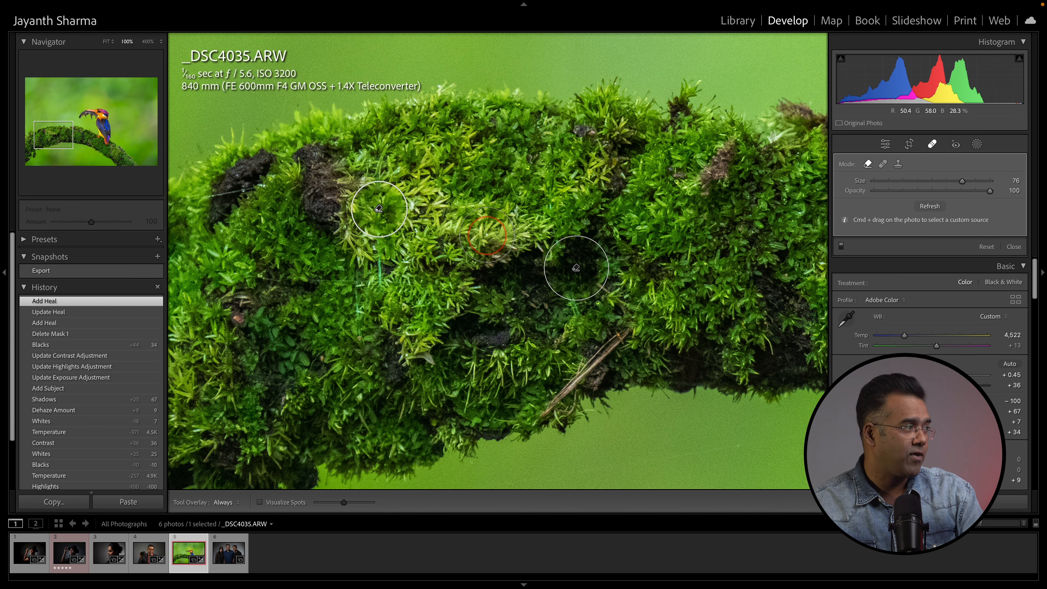
pyautogui.click(381, 267)
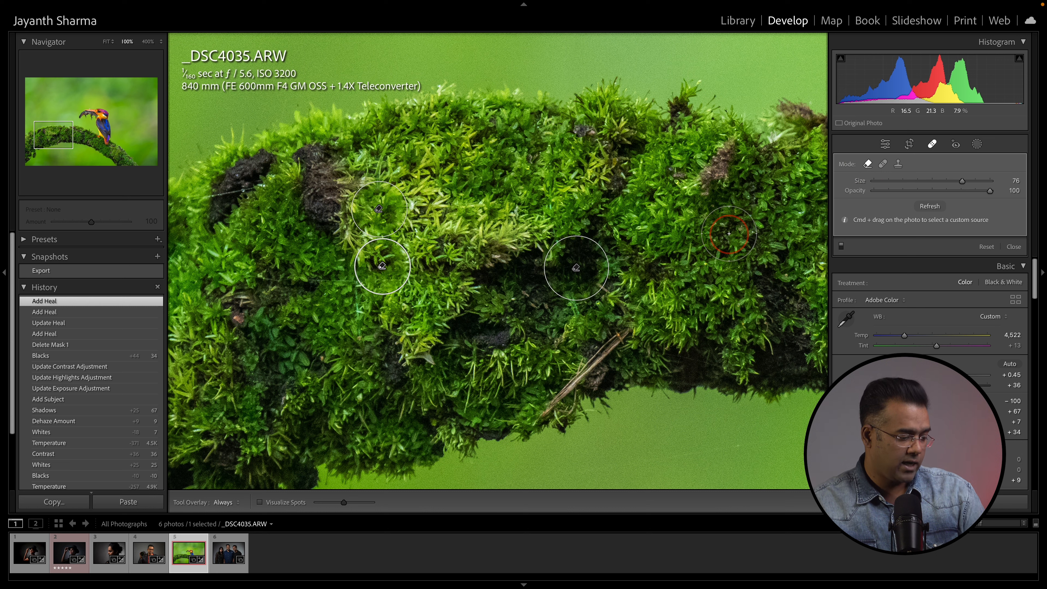
pyautogui.click(1015, 247)
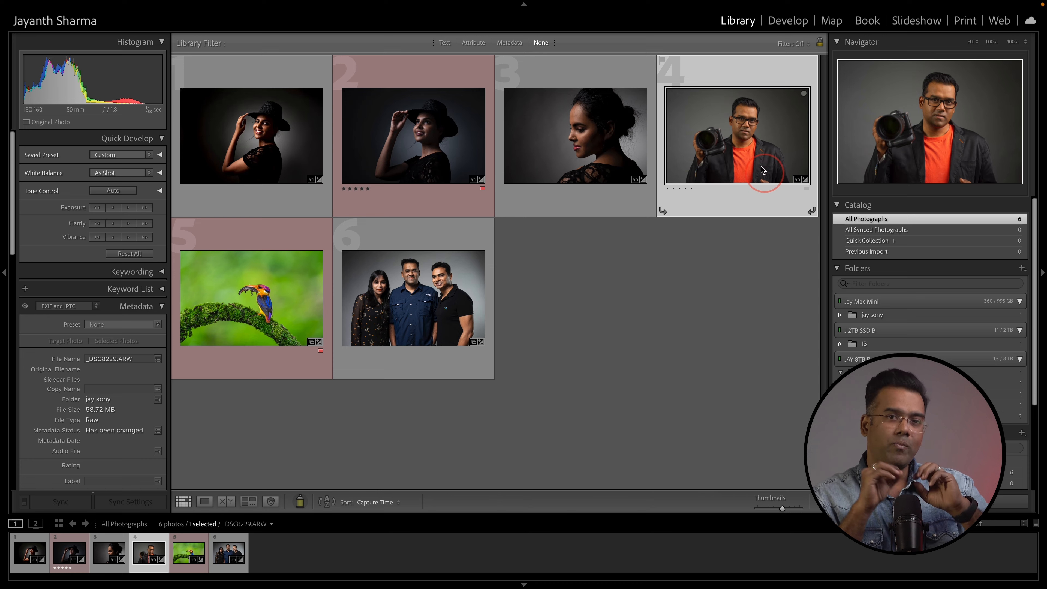
# - Open the orange-shirt portrait in Develop, magnified on the jacket lapel, with the healing tool in content-aware removal mode
pyautogui.press('z')
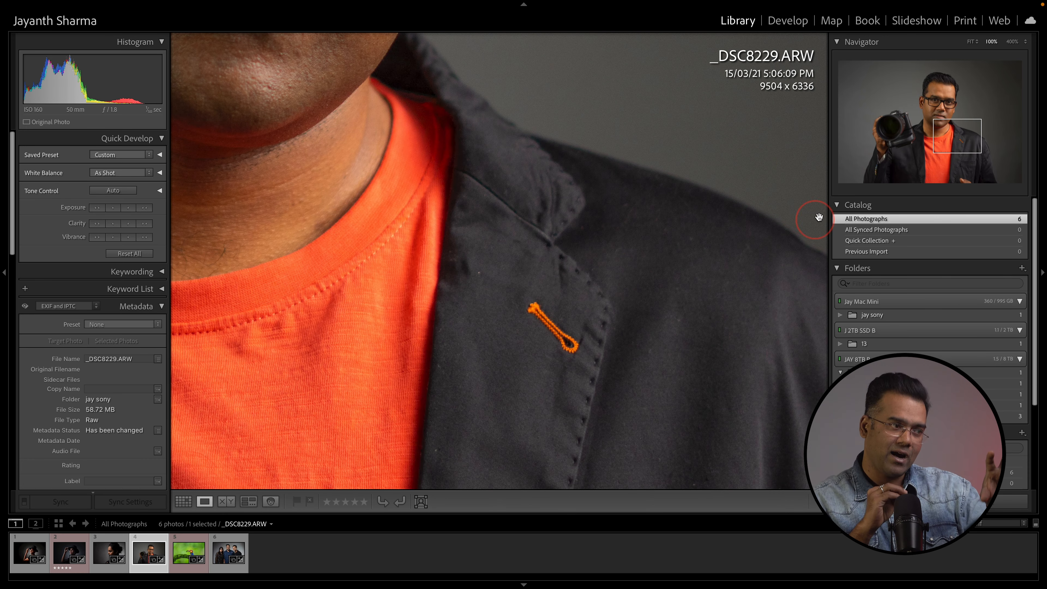
pyautogui.press('d')
pyautogui.click(120, 144)
pyautogui.click(55, 164)
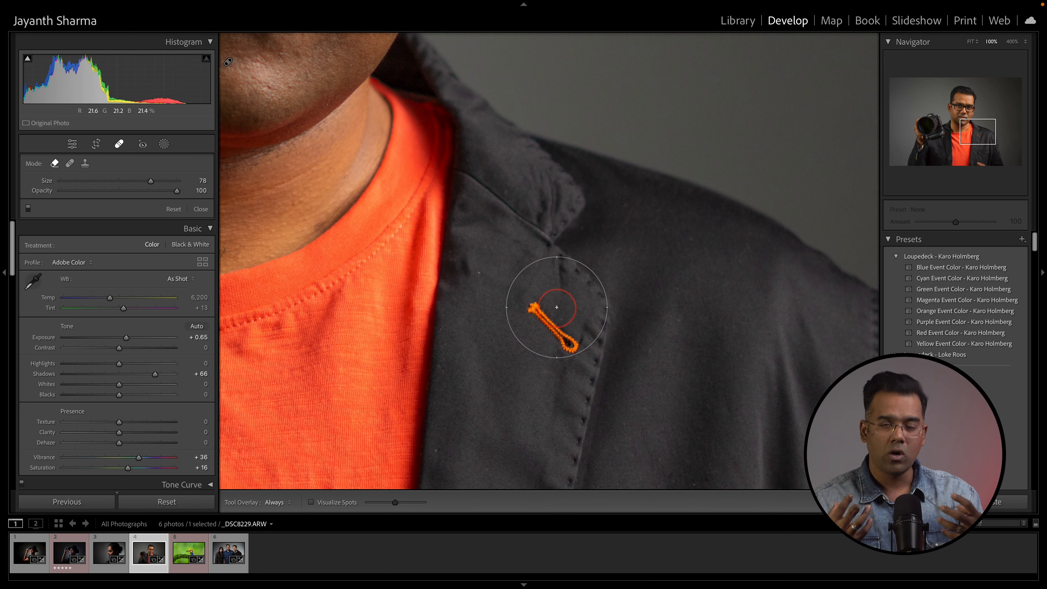
# - Reduce the removal brush to size 44, paint out the orange buttonhole stitching on the lapel and close the healing tool
pyautogui.scroll(-4, 544, 318)
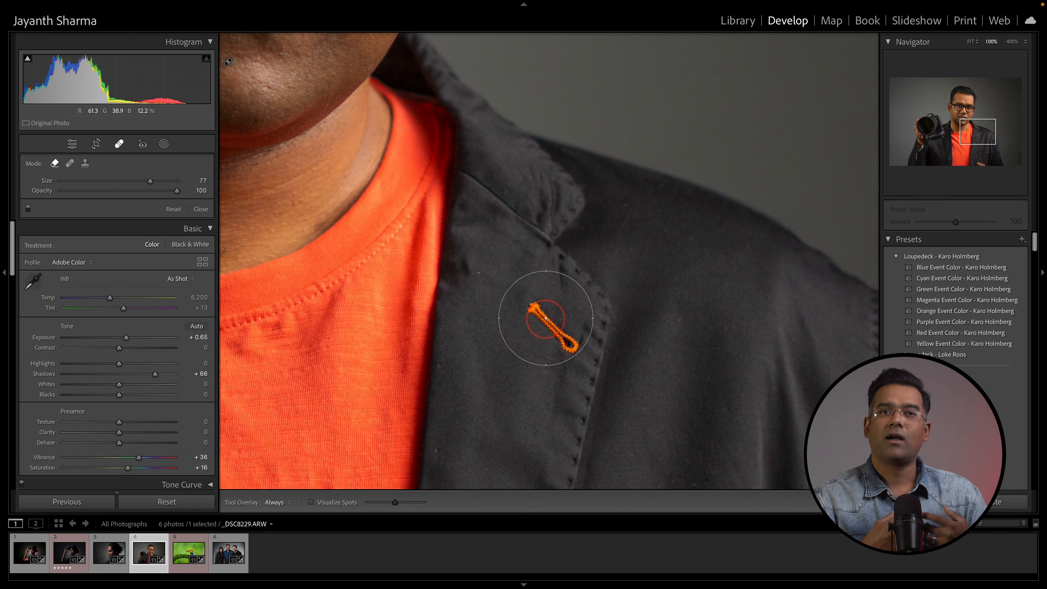
pyautogui.scroll(-10, 540, 318)
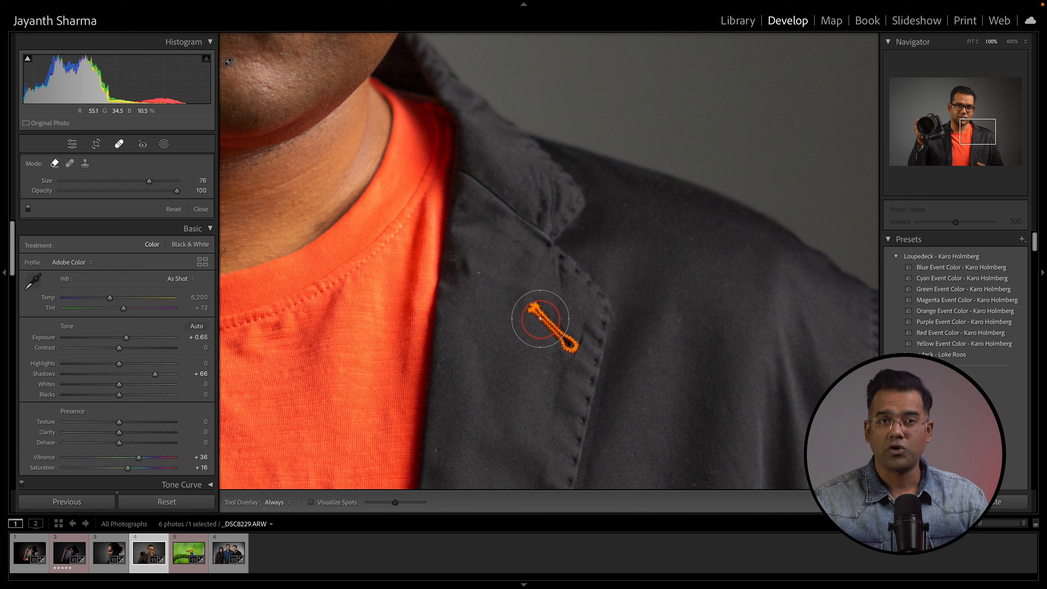
pyautogui.scroll(-9, 533, 309)
pyautogui.moveTo(533, 309); pyautogui.dragTo(576, 354)
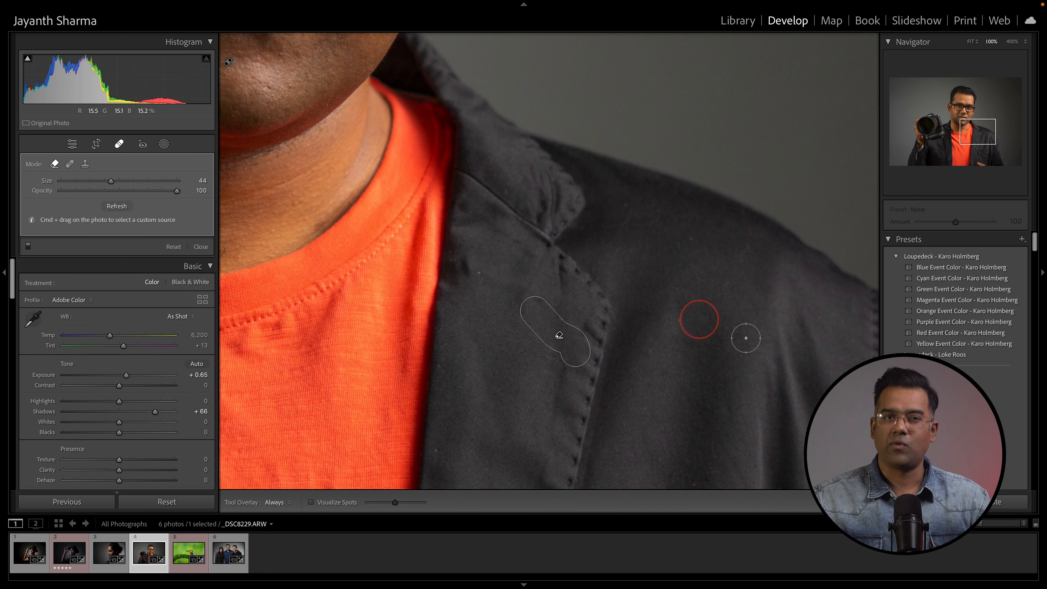
pyautogui.click(202, 247)
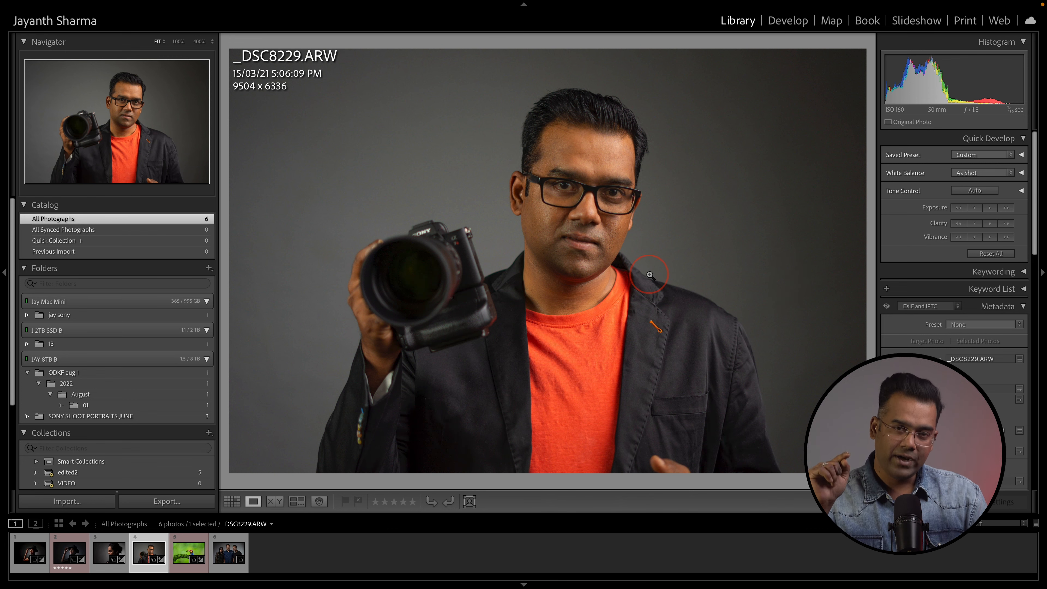
# - Open the full portrait in Develop and create a mask that selects its background
pyautogui.press('d')
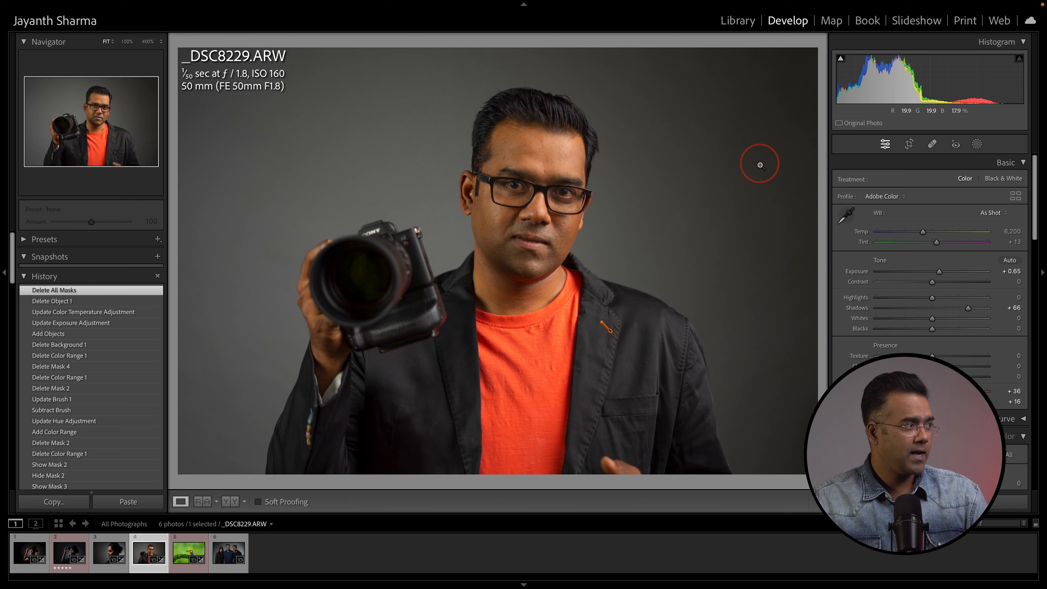
pyautogui.click(979, 146)
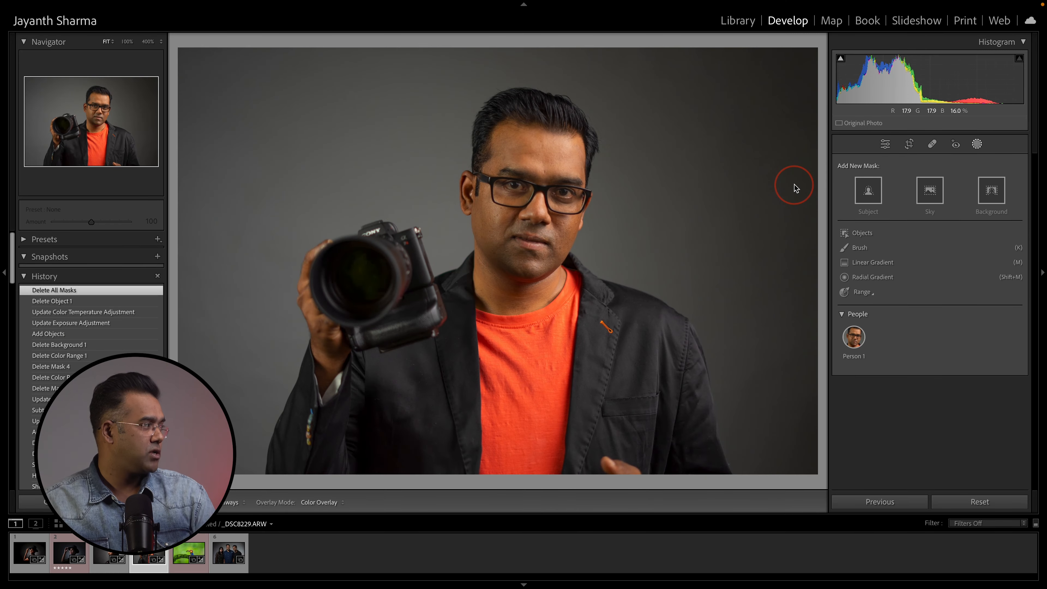
pyautogui.click(992, 191)
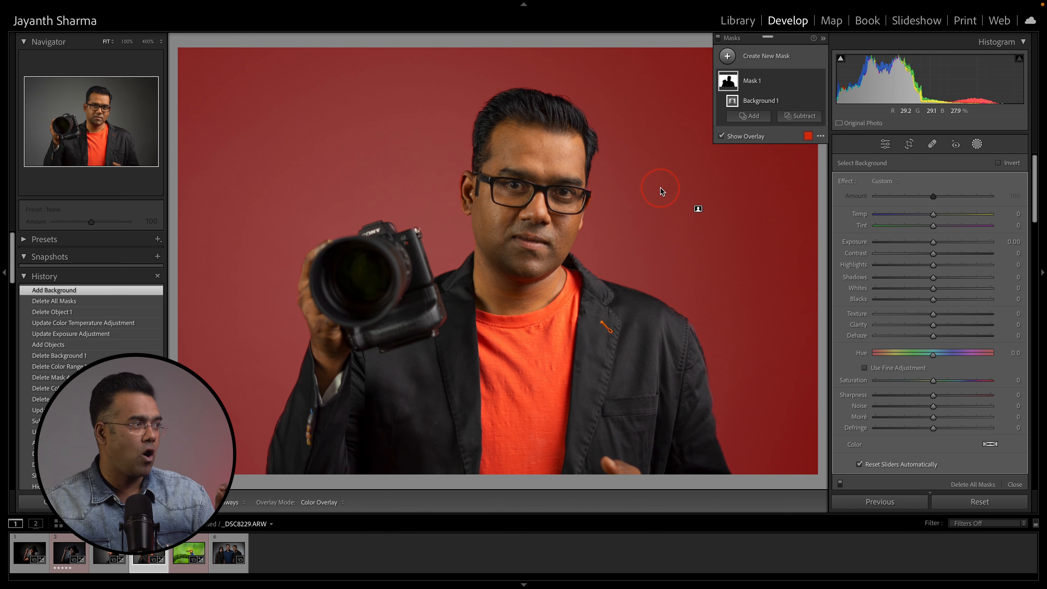
# - Collapse the mask list and set the background mask's Exposure to -0.09
pyautogui.click(824, 41)
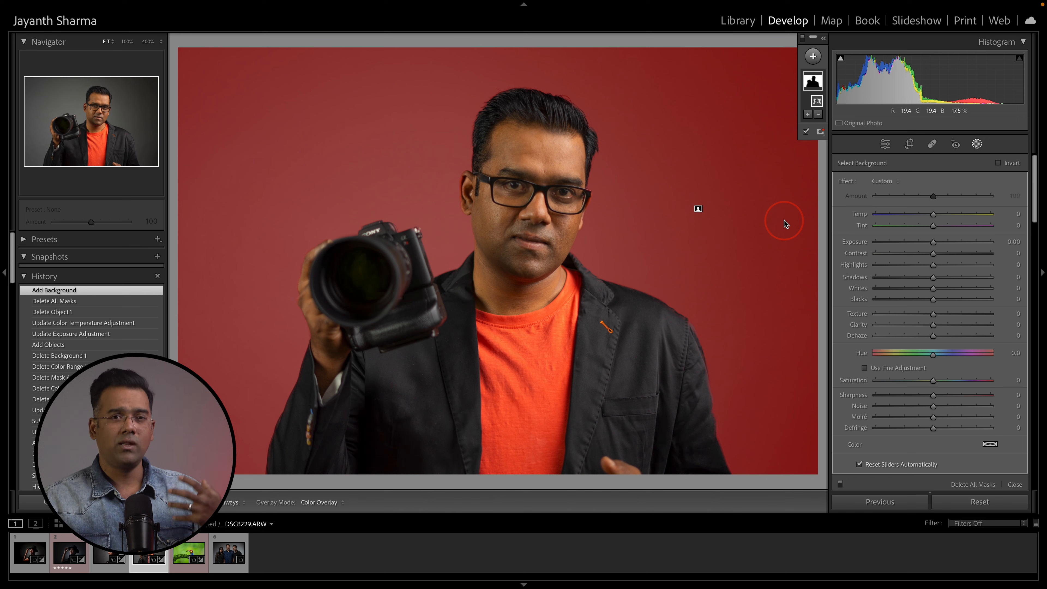
pyautogui.moveTo(933, 245)
pyautogui.mouseDown()
pyautogui.moveTo(910, 244)
pyautogui.moveTo(931, 247)
pyautogui.mouseUp()
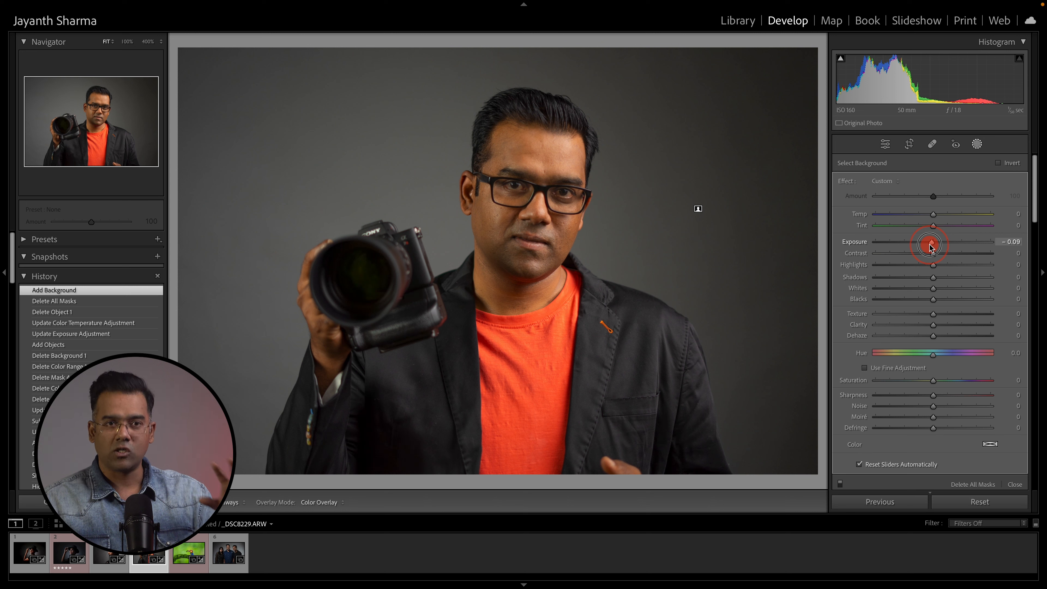
pyautogui.moveTo(931, 246); pyautogui.dragTo(931, 247)
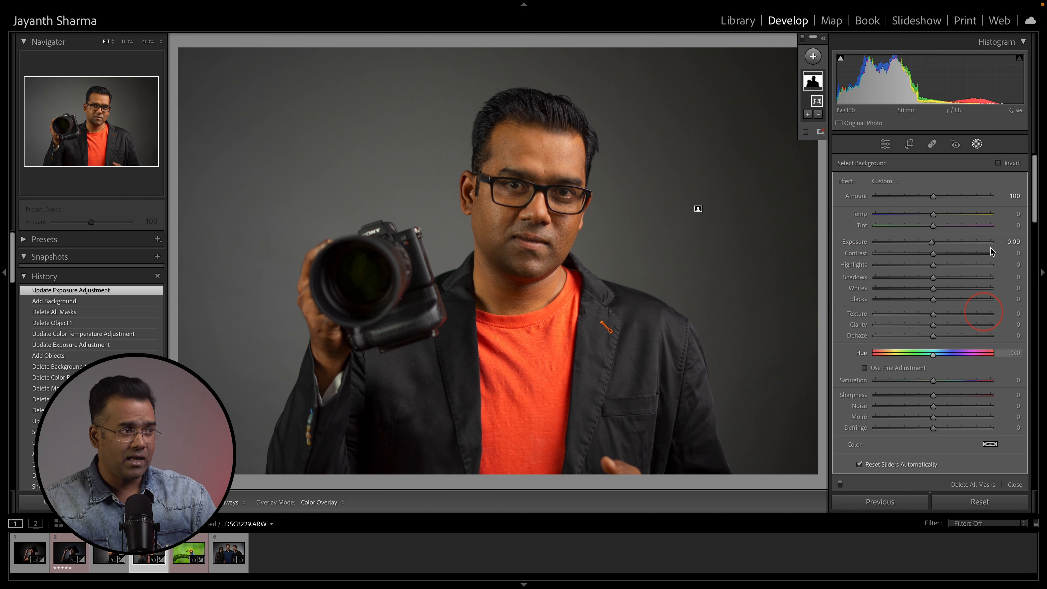